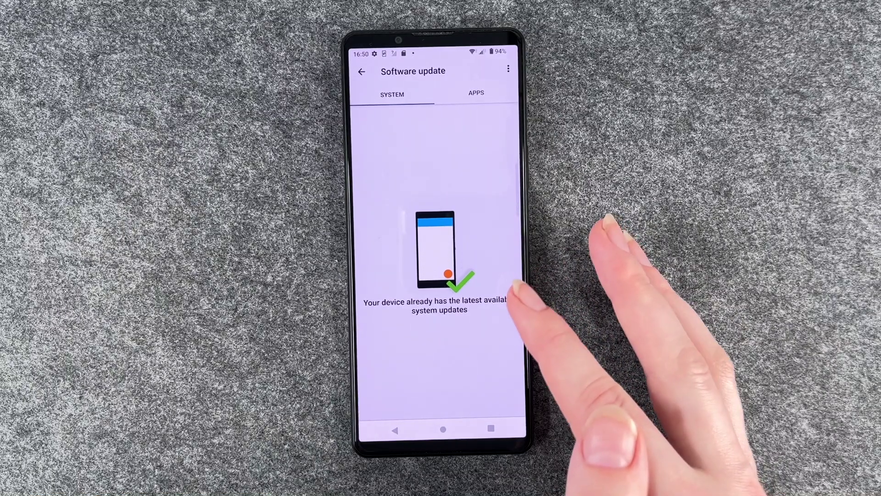
# Open the app updates list showing Support installed and News Suite available to install.
pyautogui.click(476, 92)
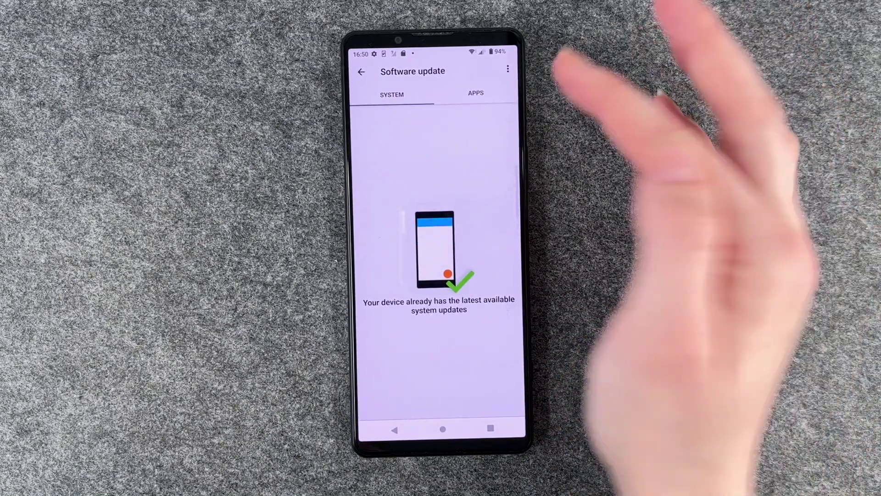
pyautogui.click(475, 93)
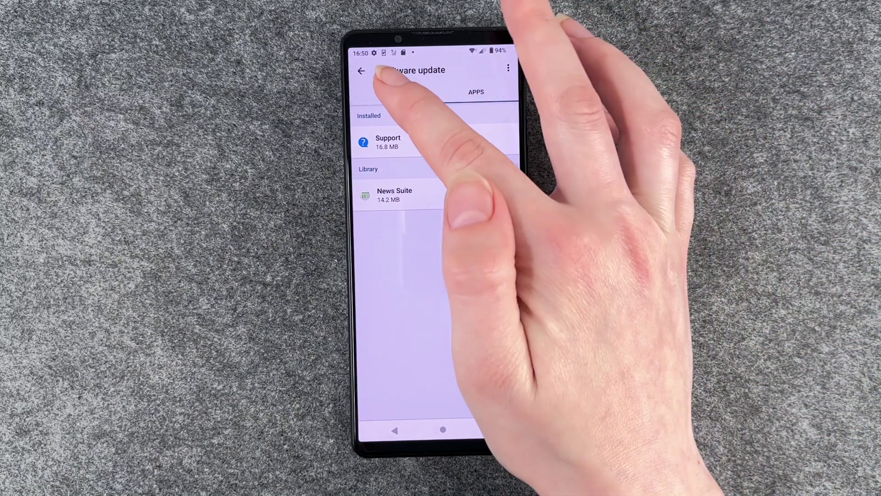
pyautogui.click(392, 93)
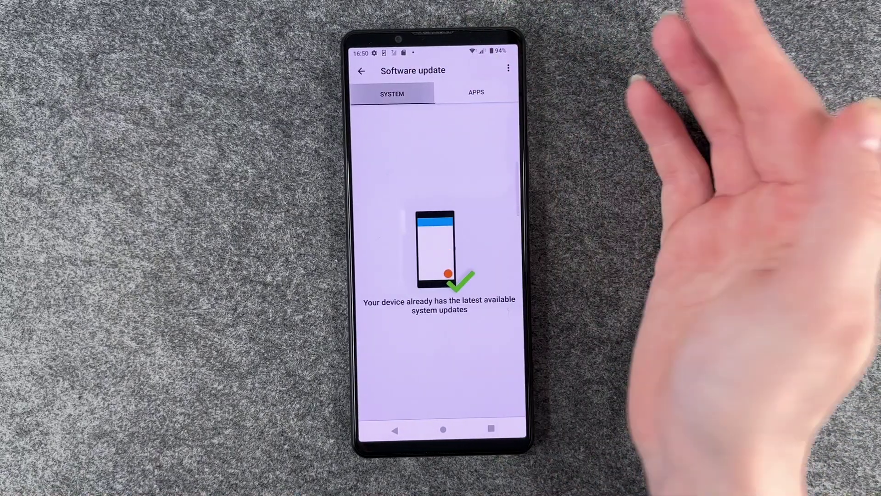